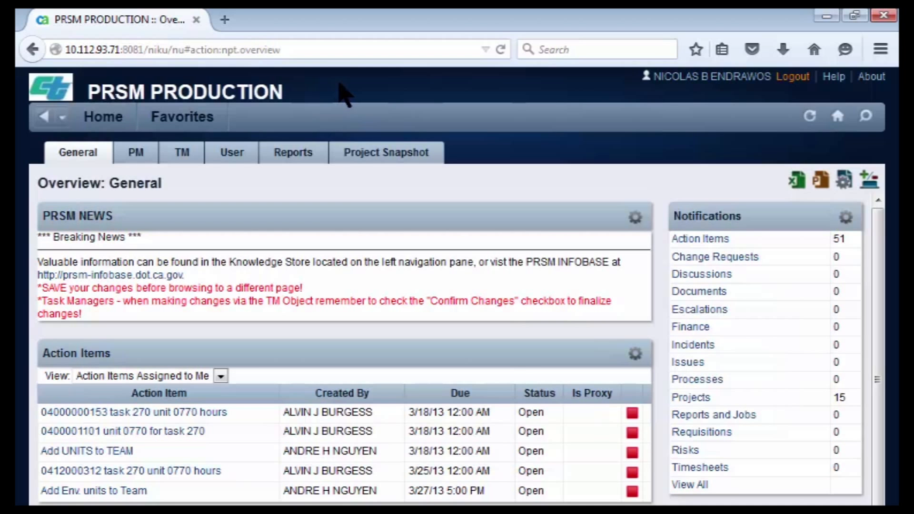
- Open the Task Management List from the favorite links
mouse_move(173, 116)
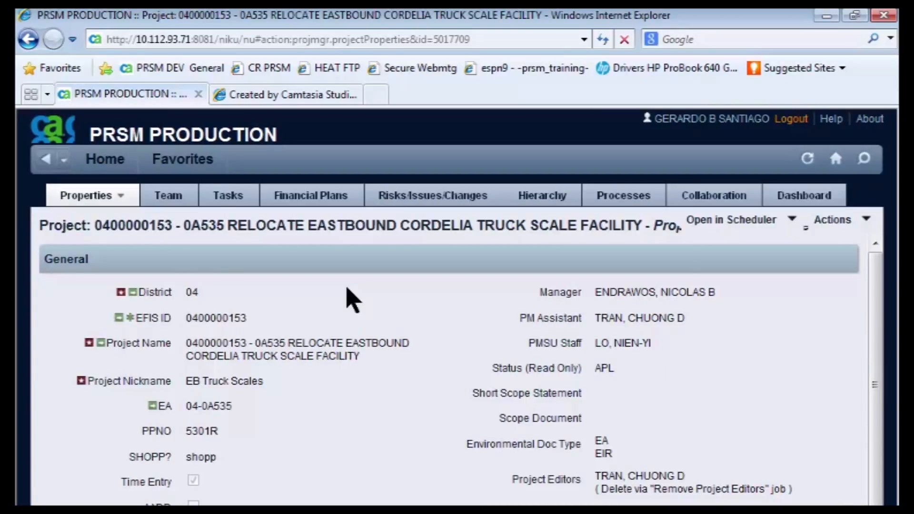
click(186, 164)
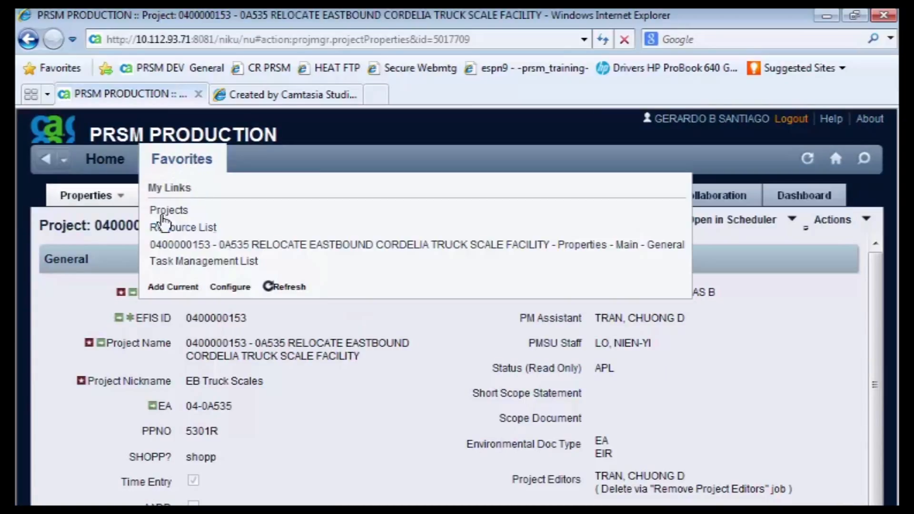
click(200, 261)
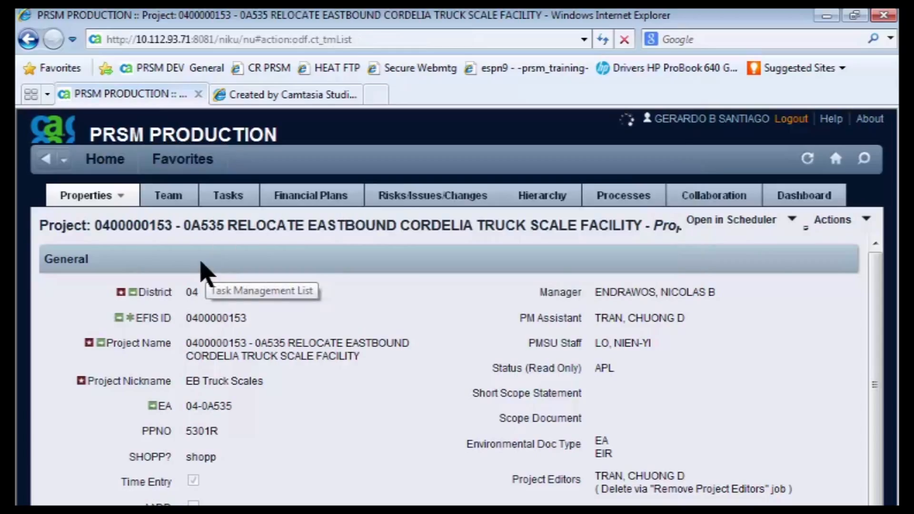
click(166, 162)
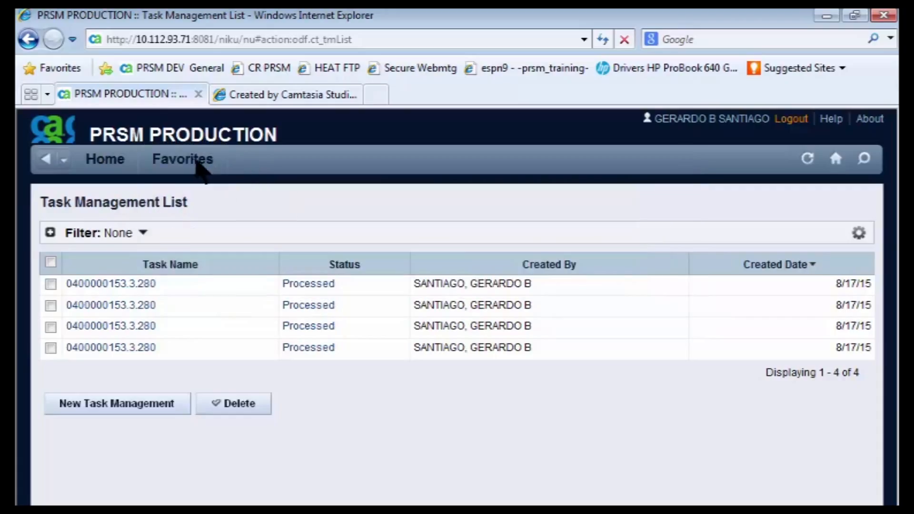
mouse_move(194, 167)
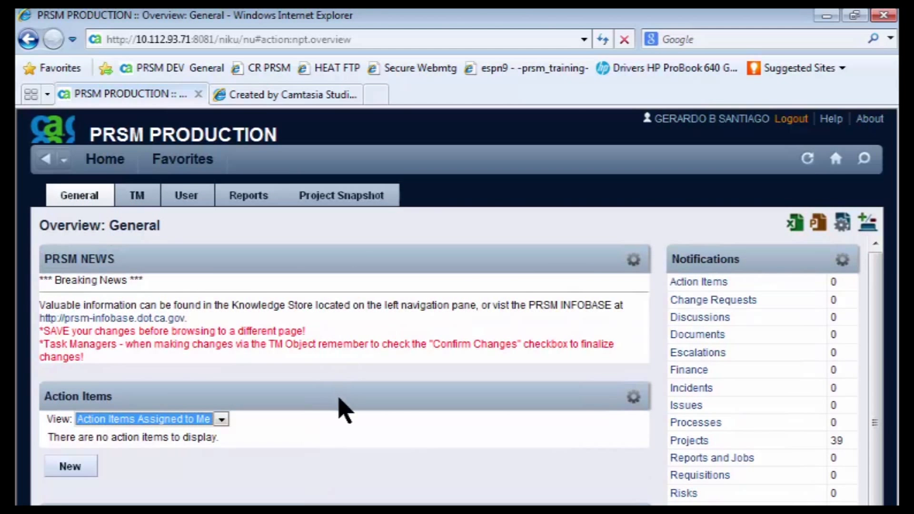
- Collapse the My Named Assignments filter on the General overview page and show that section's options
click(352, 399)
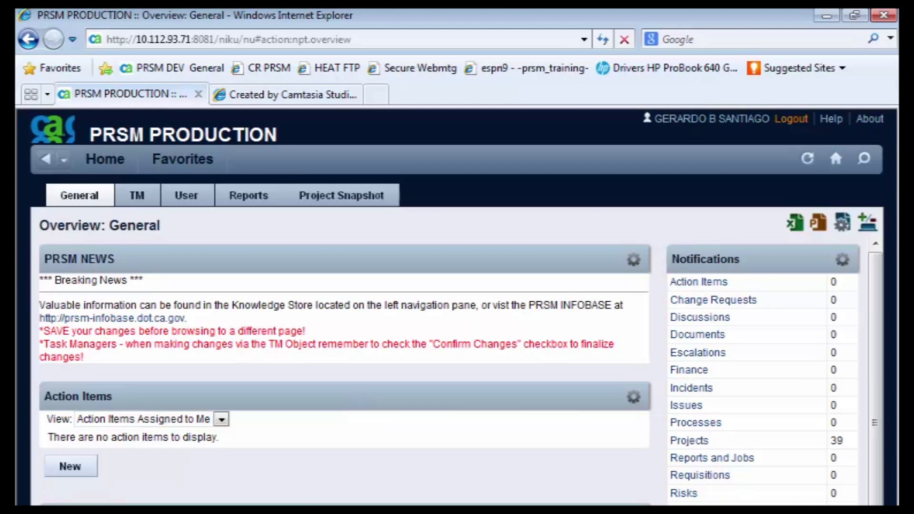
scroll(320, 367, down, 3)
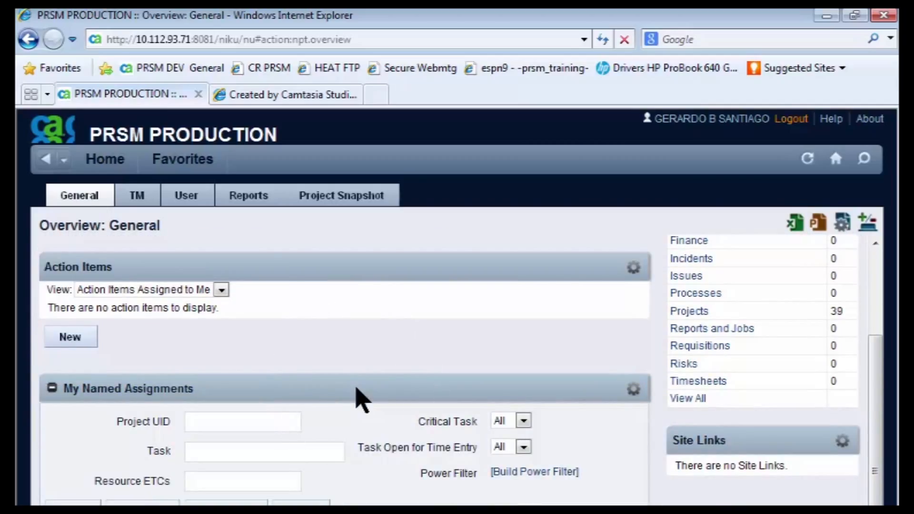
click(356, 388)
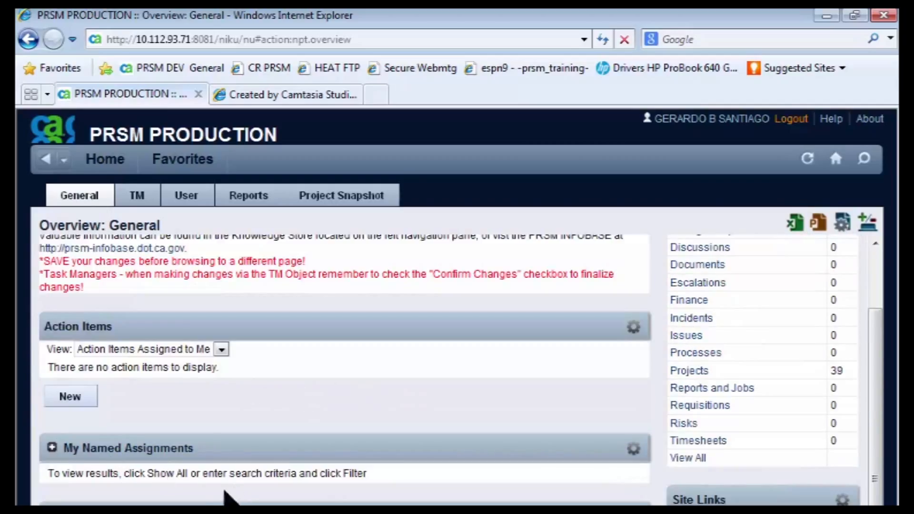
click(356, 512)
click(632, 456)
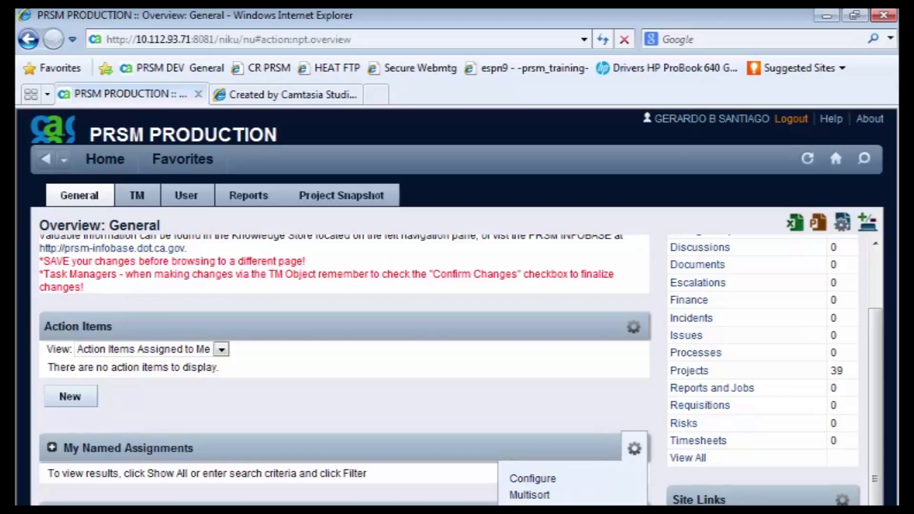
- Open the TM page of the overview
scroll(333, 309, up, 2)
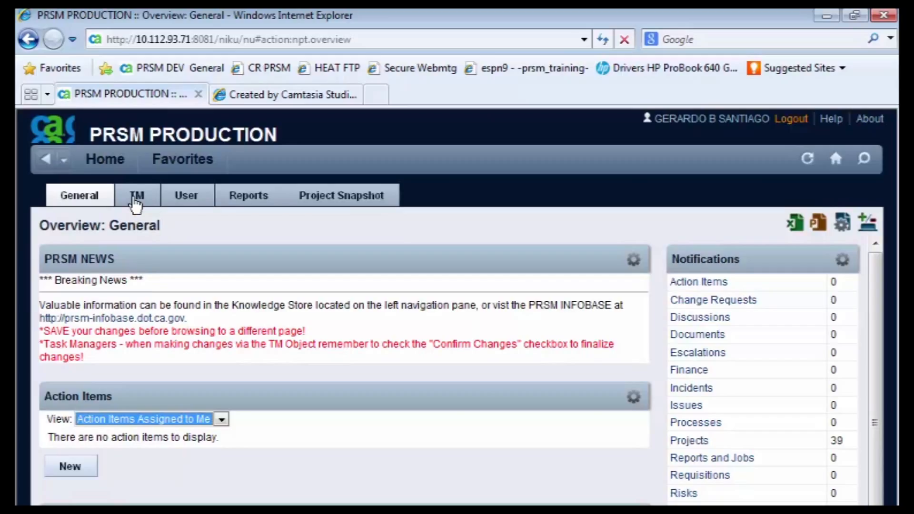
click(136, 200)
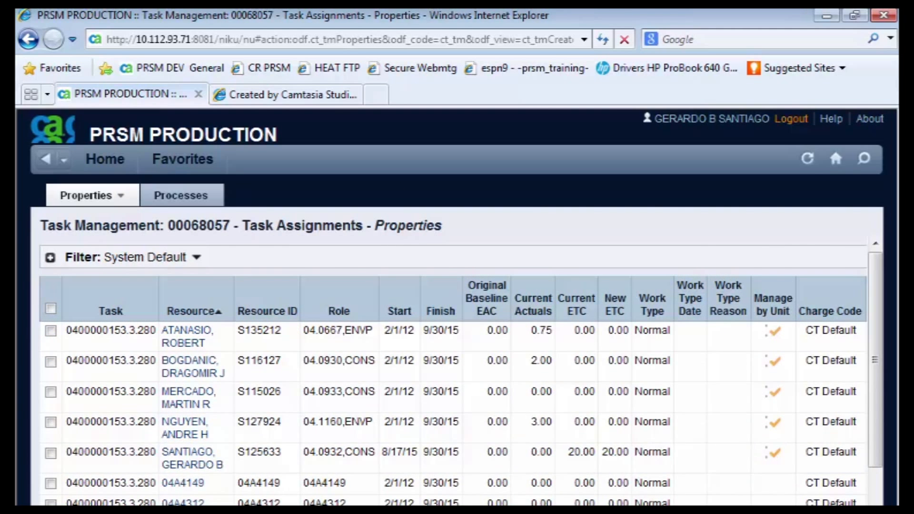
click(843, 259)
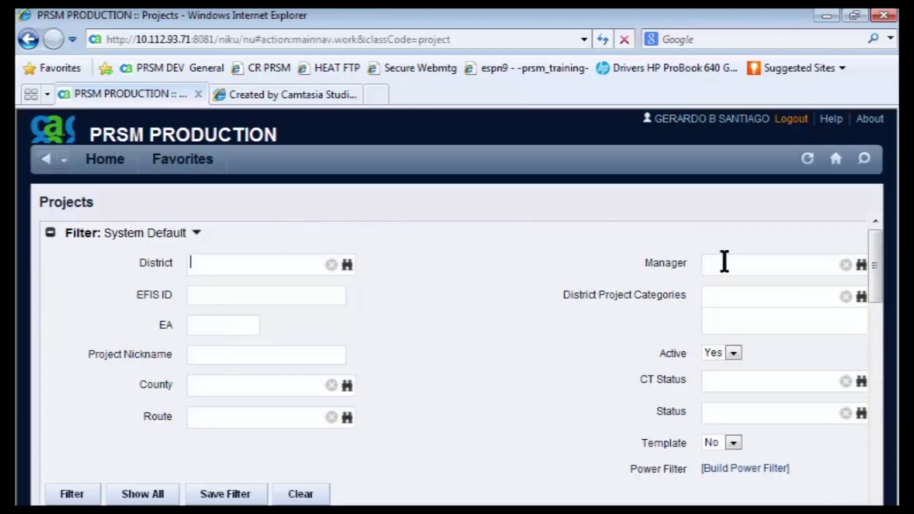
- Filter the projects list by manager, entering the start of the manager's surname and picking the matching employee
click(726, 262)
scroll(449, 363, right, 3)
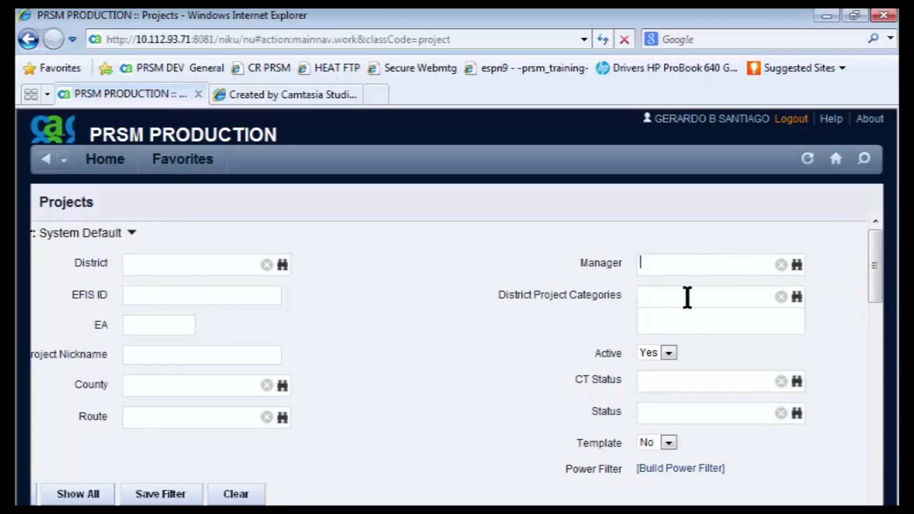
text(elham)
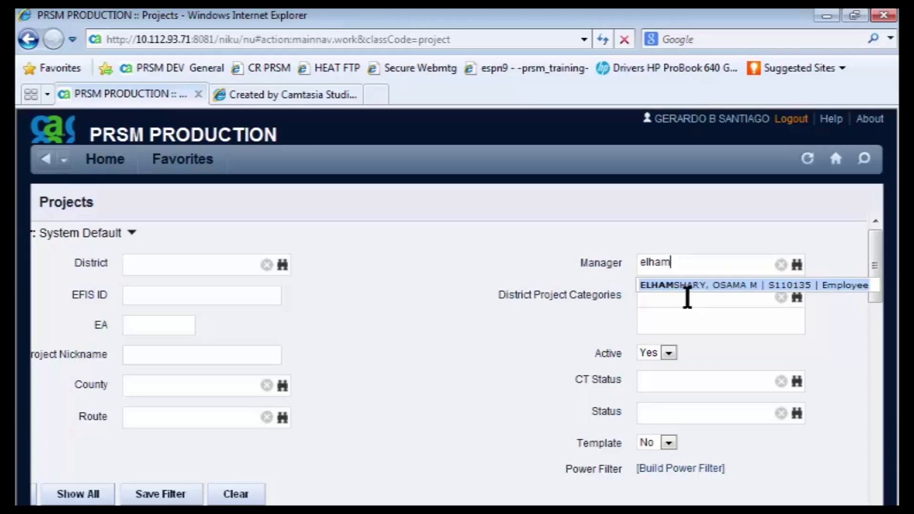
key(BackSpace)
key(BackSpace)
key(BackSpace)
key(BackSpace)
text(lhan)
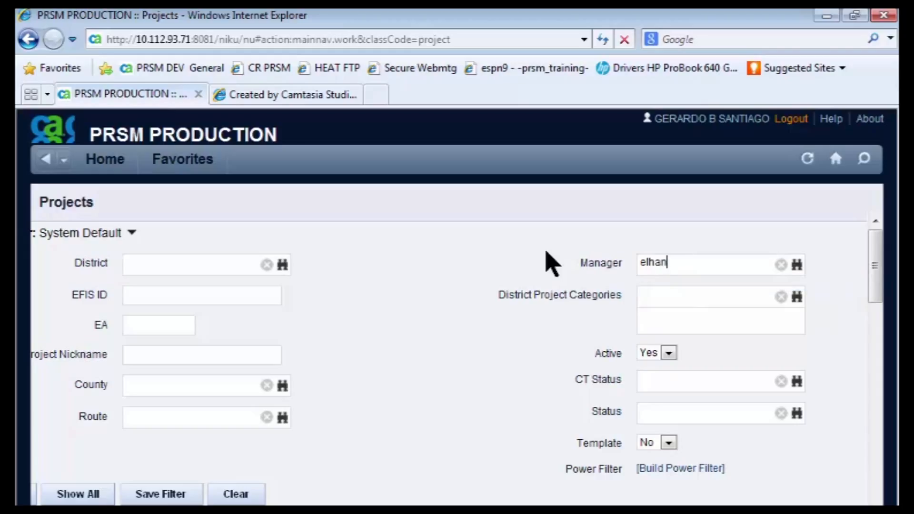
key(BackSpace)
text(m)
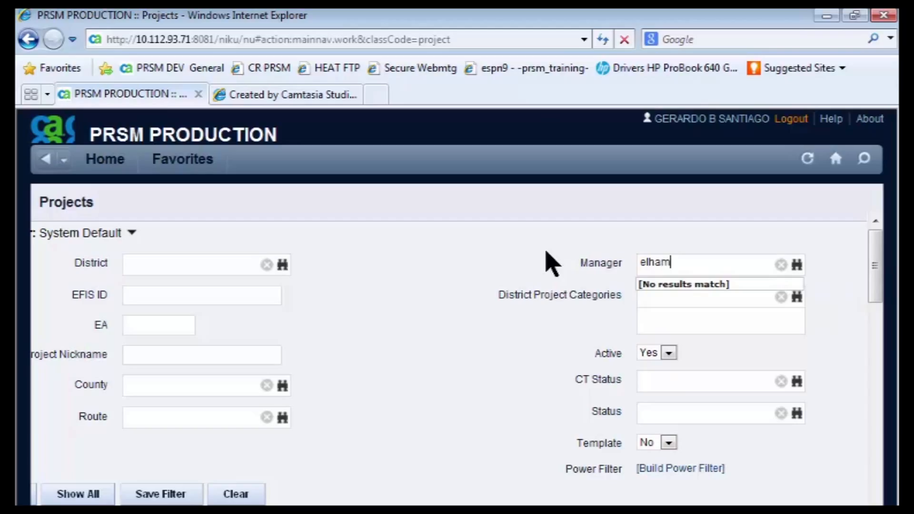
click(669, 284)
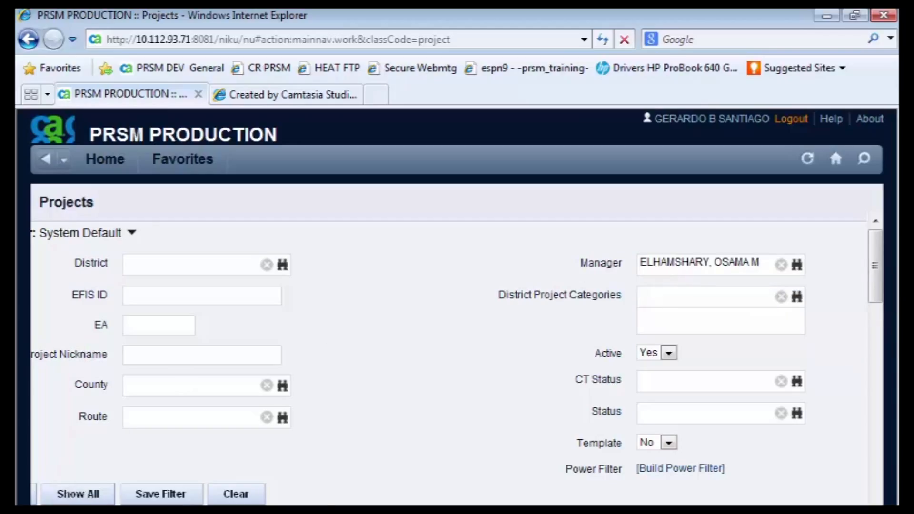
click(52, 510)
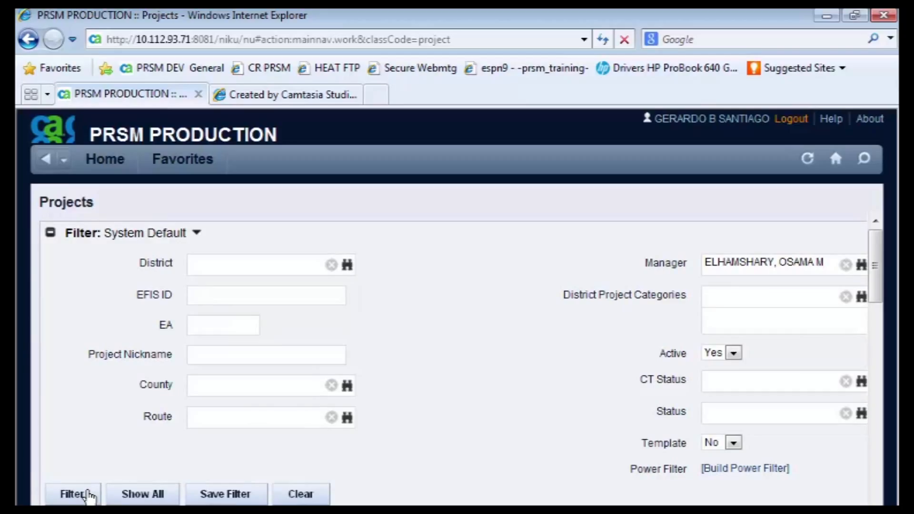
click(77, 494)
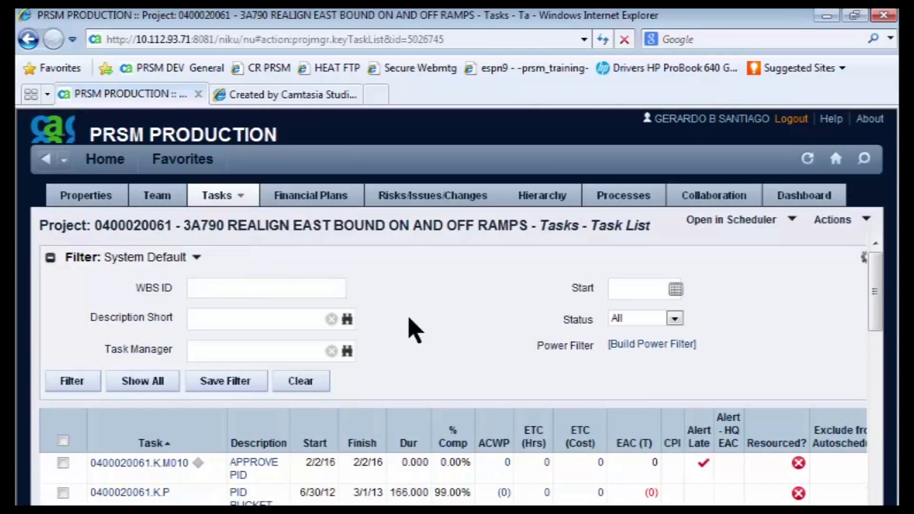
- Open the Gantt view of the tasks in the 3A790 Realign East Bound On and Off Ramps project
mouse_move(224, 209)
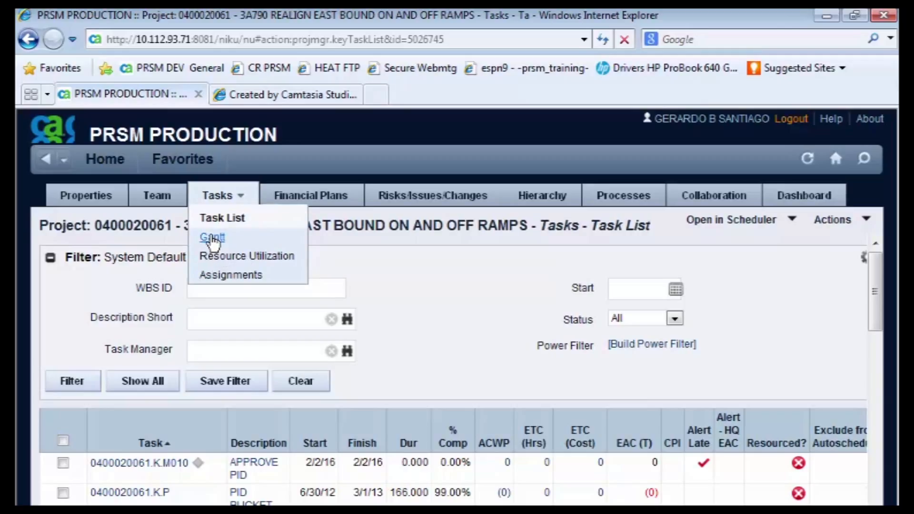
click(212, 241)
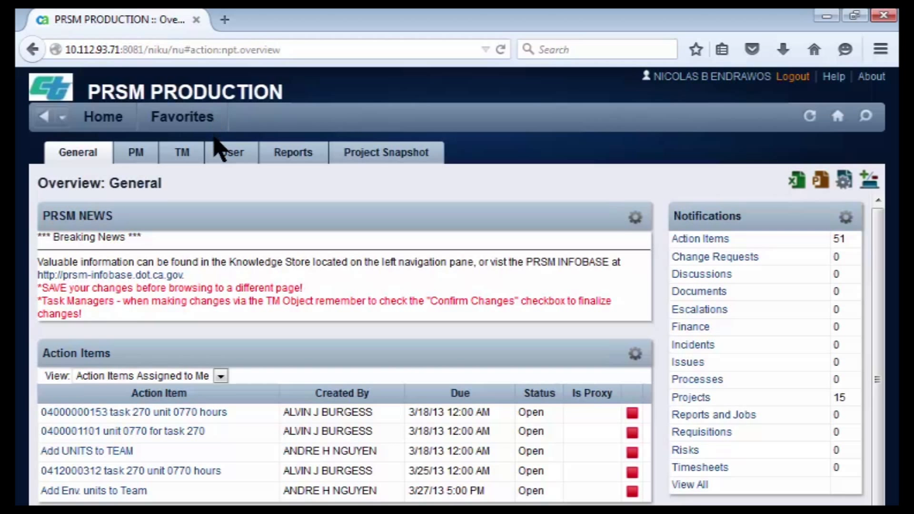
key(alt+Tab)
key(alt+Tab)
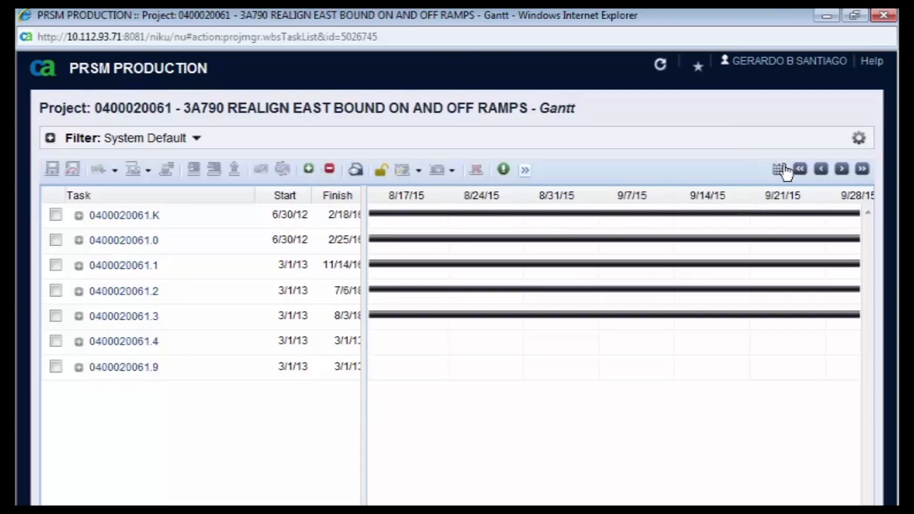
- Set the Gantt time scale to Years and shift the timeline back to begin in 2012
click(779, 169)
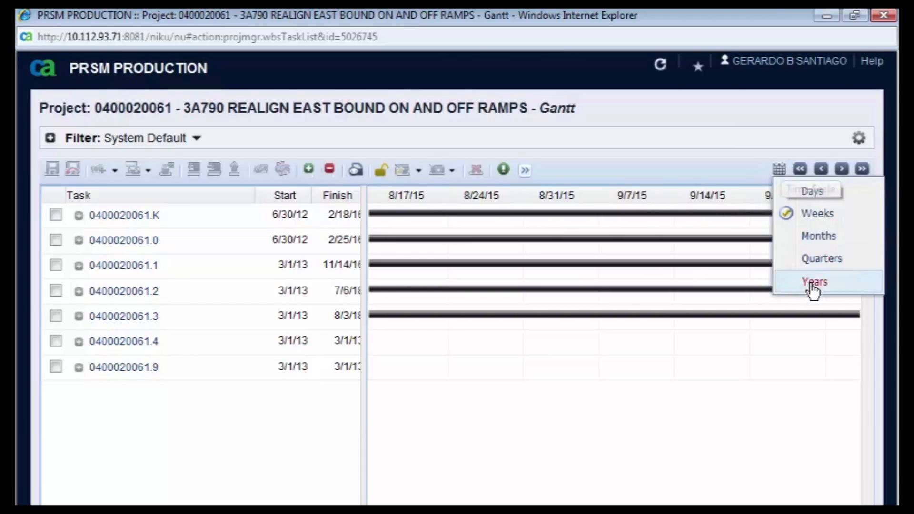
click(814, 282)
click(821, 170)
click(821, 170)
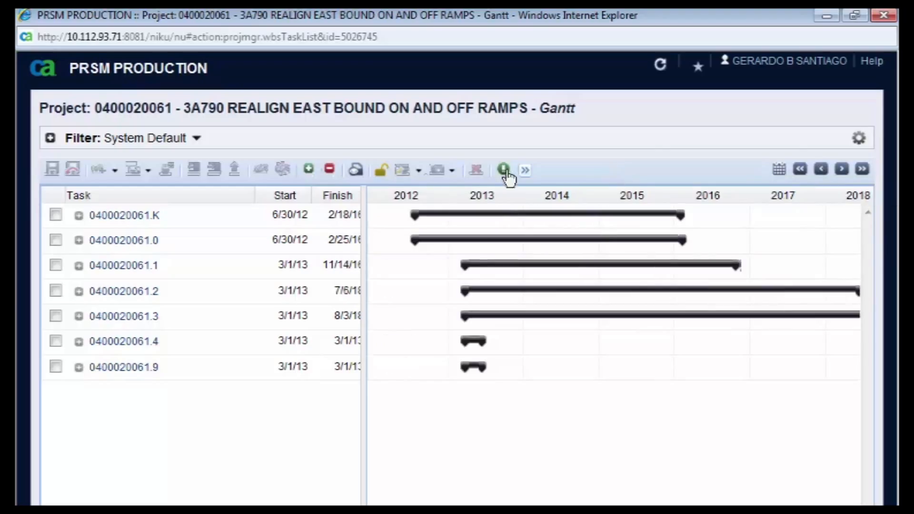
- Expand all tasks in the Gantt and widen the task table beside the chart
click(310, 171)
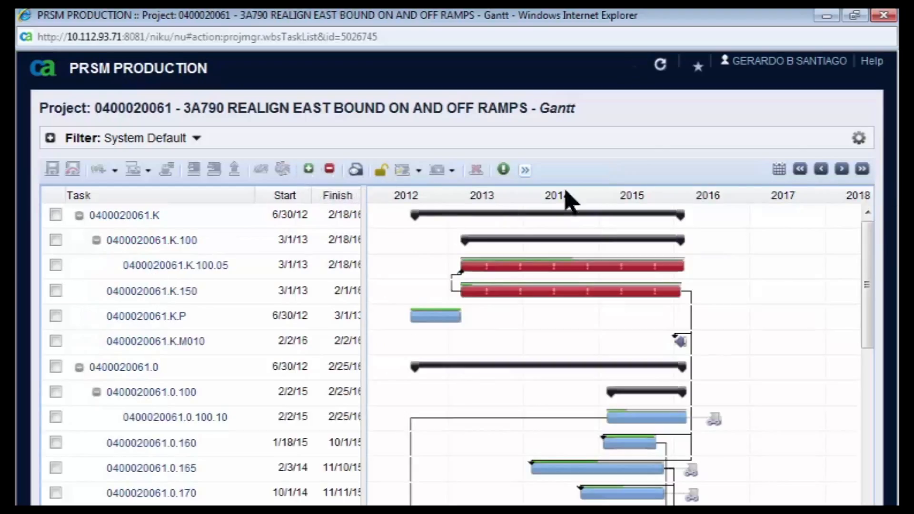
click(821, 171)
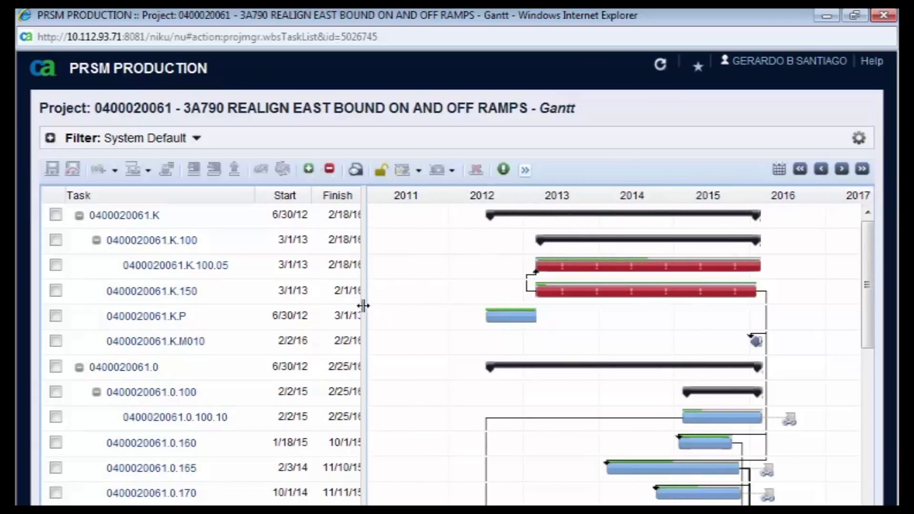
drag(363, 306, 588, 329)
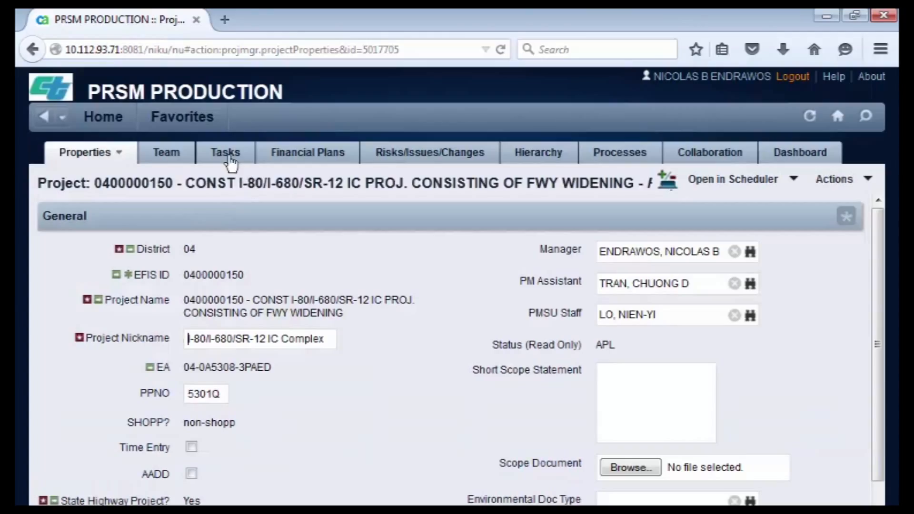
- In Firefox, open the Gantt view of the I-80/I-680/SR-12 IC freeway widening project and reposition its window
click(226, 162)
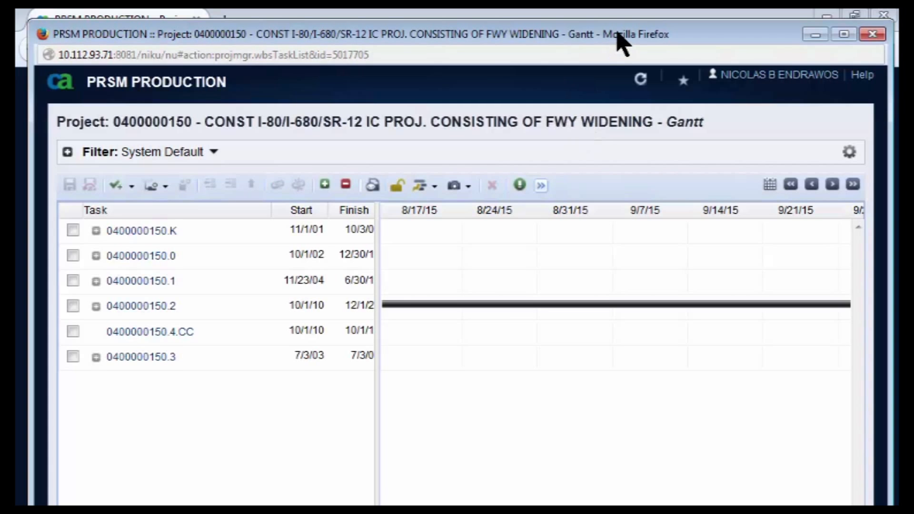
drag(618, 37, 609, 31)
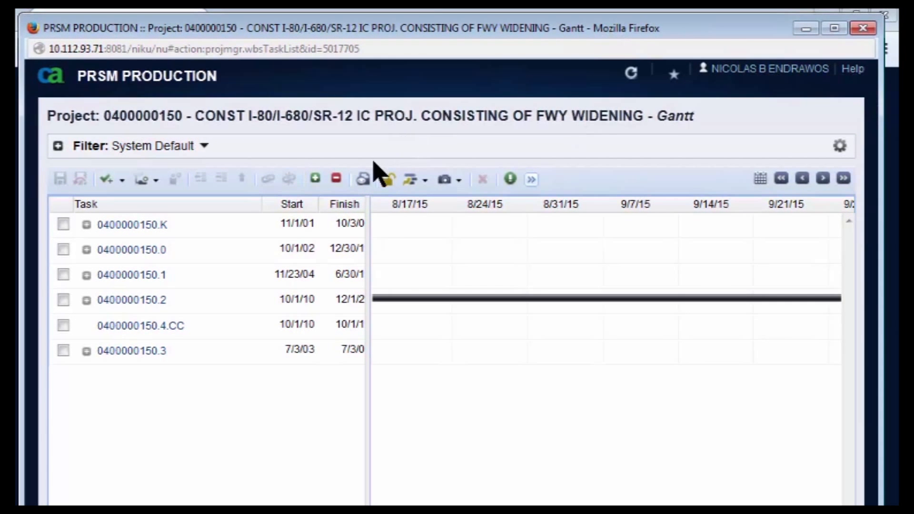
- Create a tentative schedule for the I-80/I-680/SR-12 IC project
click(424, 183)
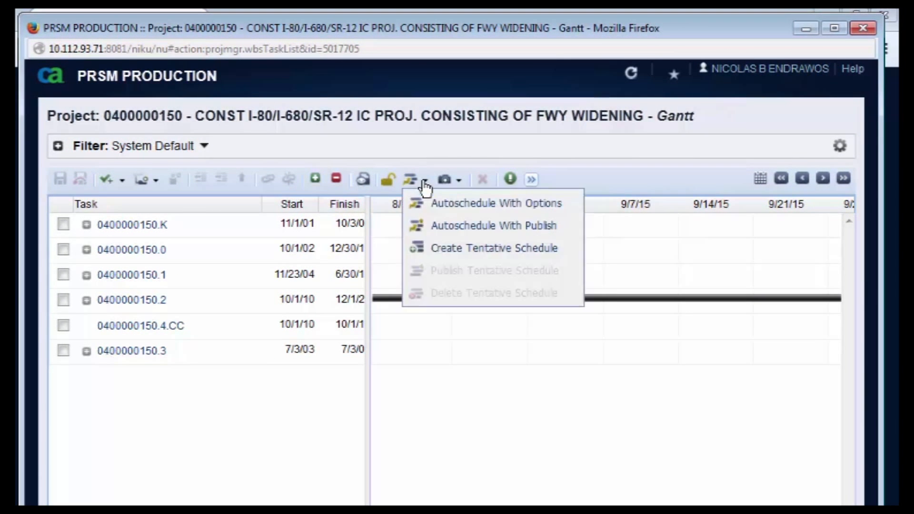
click(484, 253)
click(552, 428)
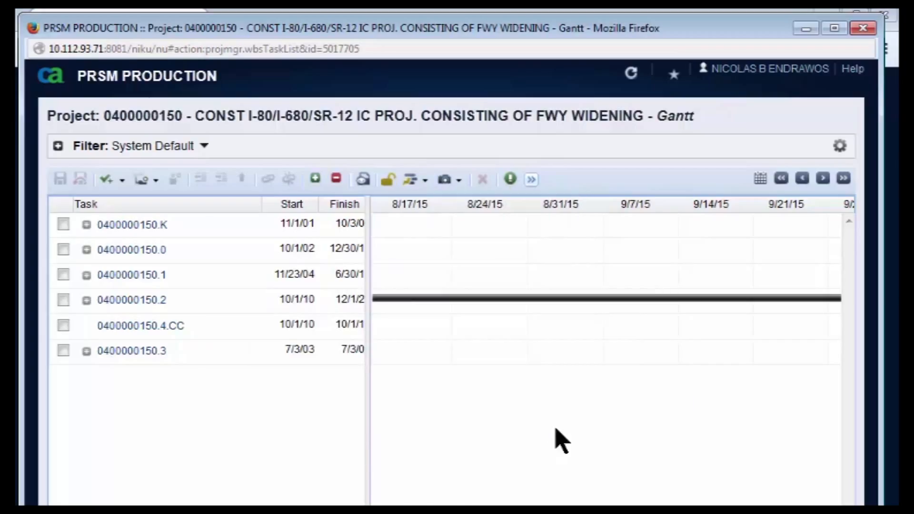
- Autoschedule the project with options, turning off Resource Constraints and turning on Start Successors on Next Day
click(424, 183)
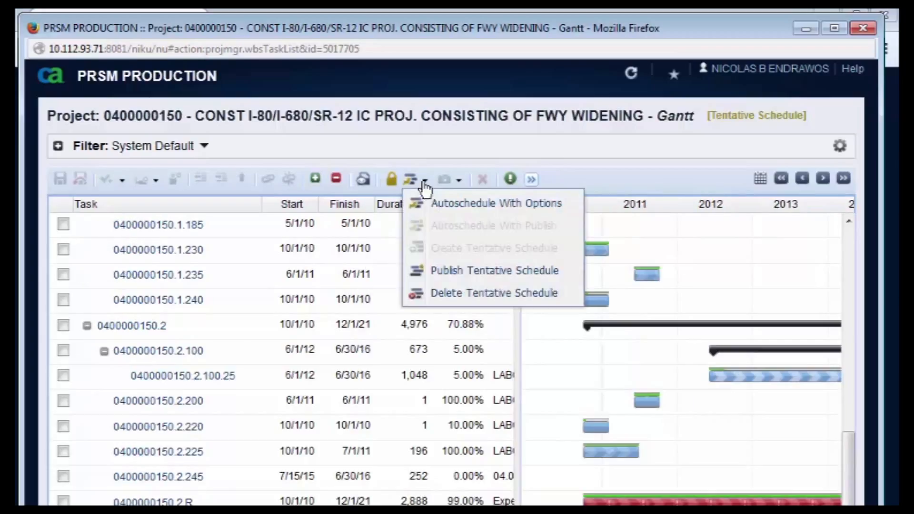
click(474, 205)
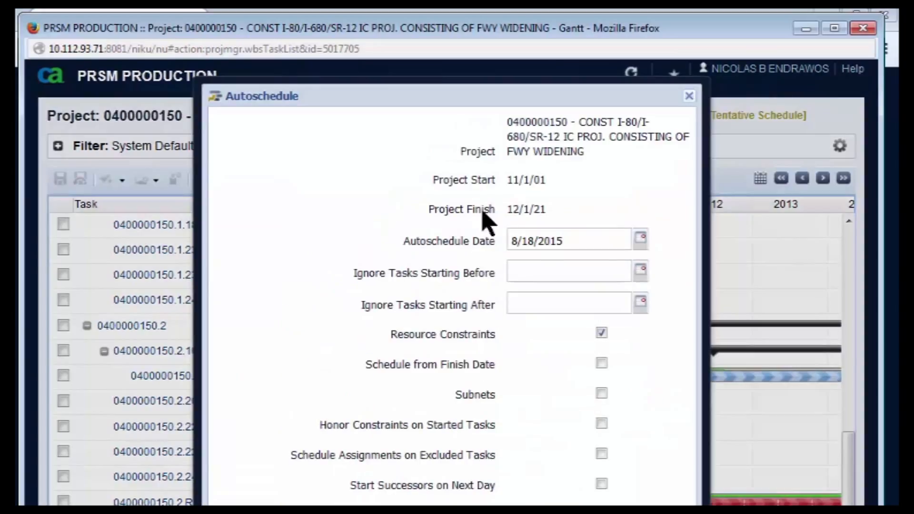
click(603, 334)
click(602, 484)
key(Return)
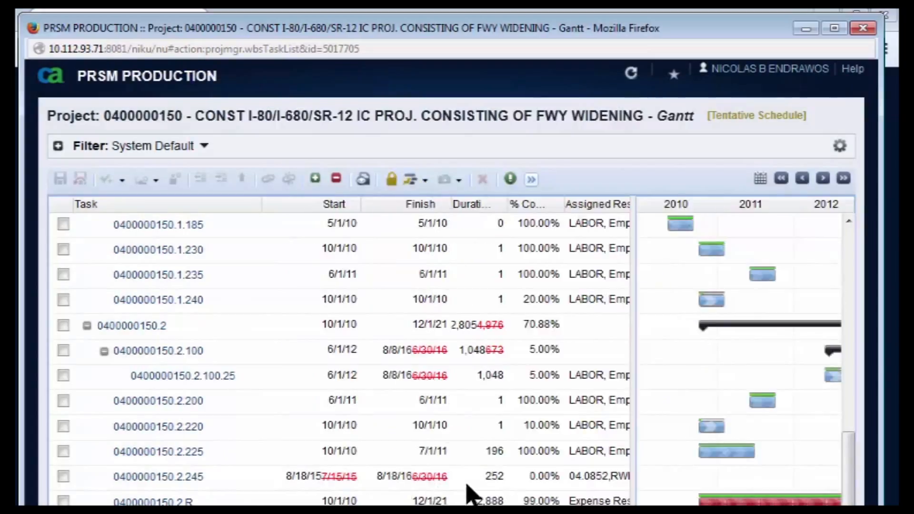
- Try a duration of 300 for task 0400000150.2.245 and discard the unsaved change
click(485, 477)
click(484, 477)
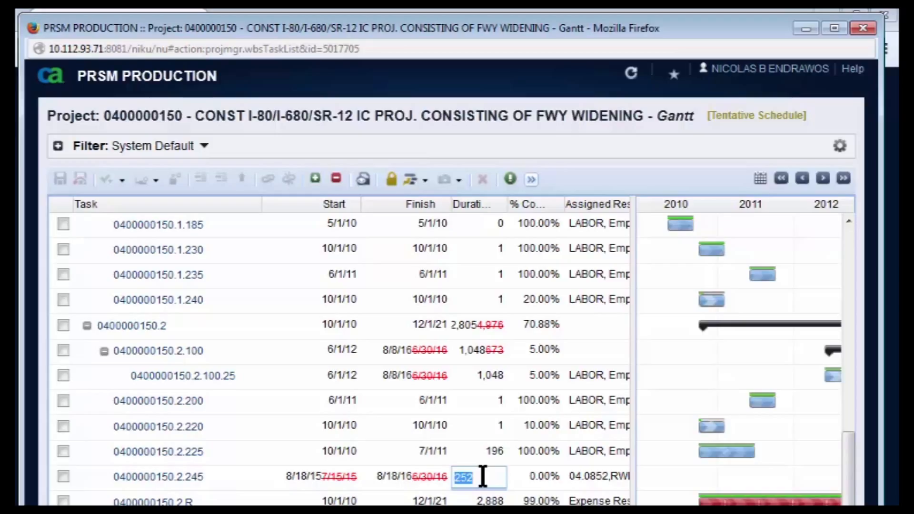
text(300)
key(Return)
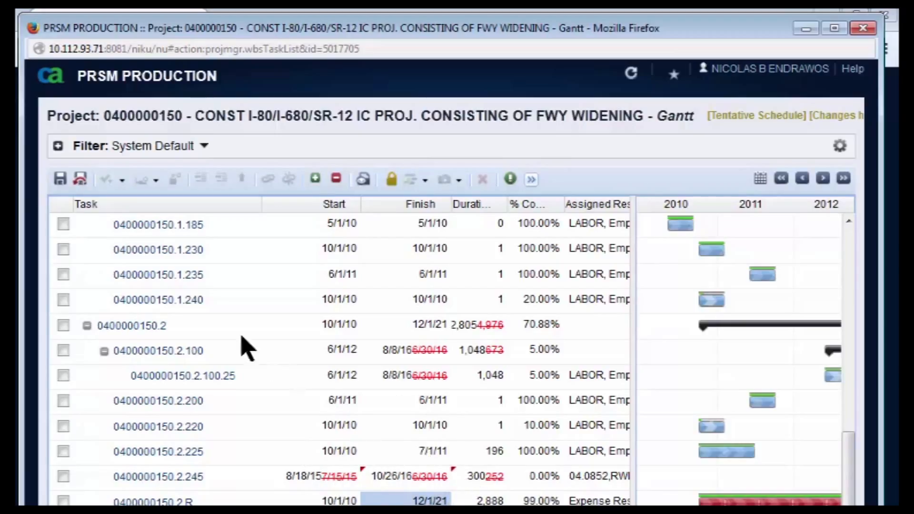
click(81, 181)
click(557, 426)
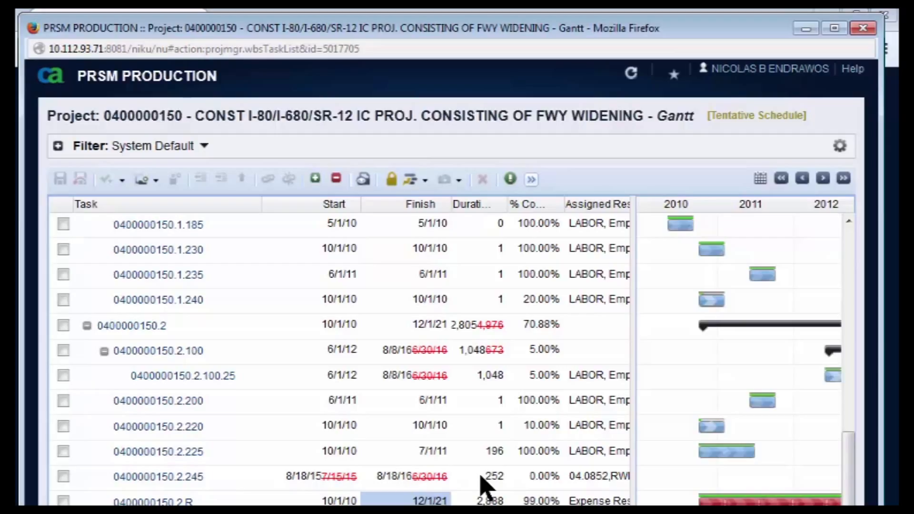
- Set the finish date of task 0400000150.2.245 to June 27, 2016 in the tentative schedule
click(378, 481)
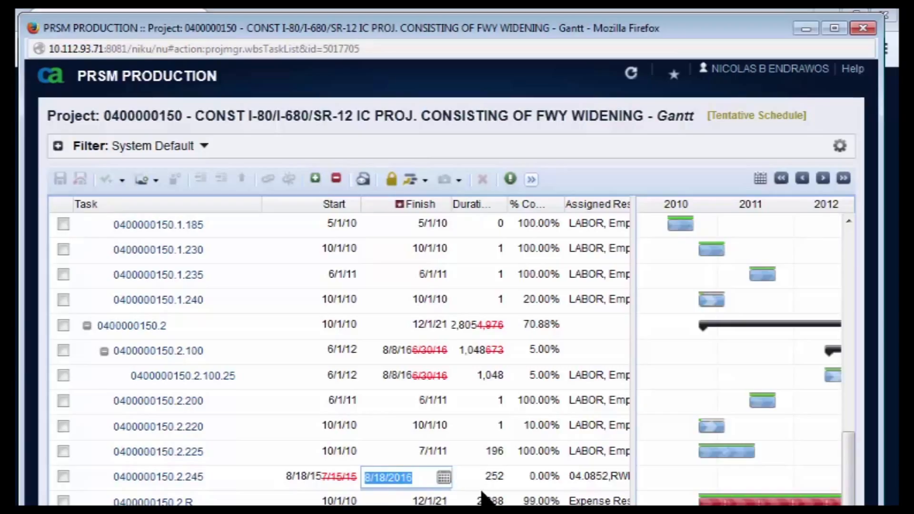
click(443, 478)
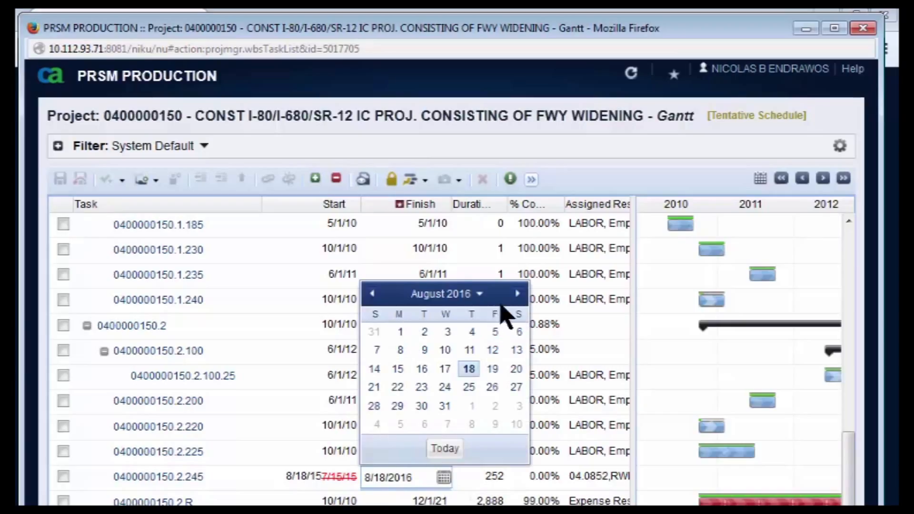
click(372, 294)
click(371, 294)
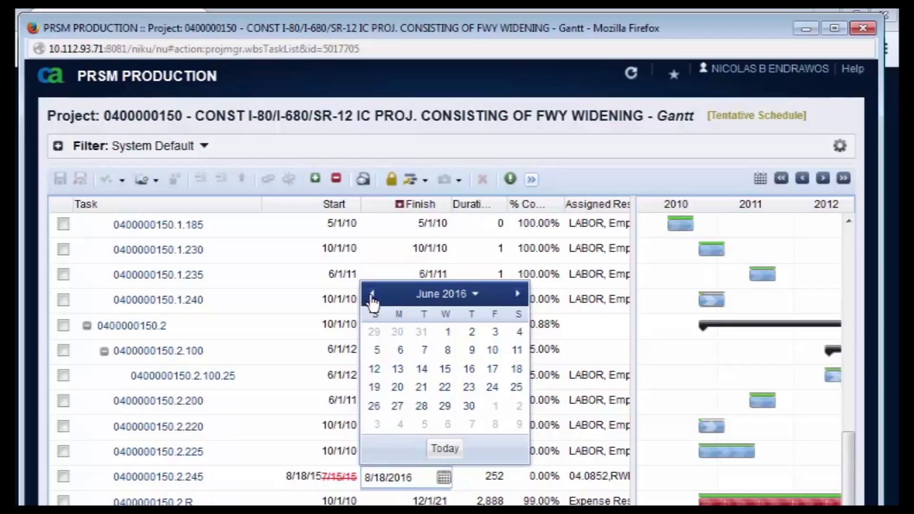
click(397, 405)
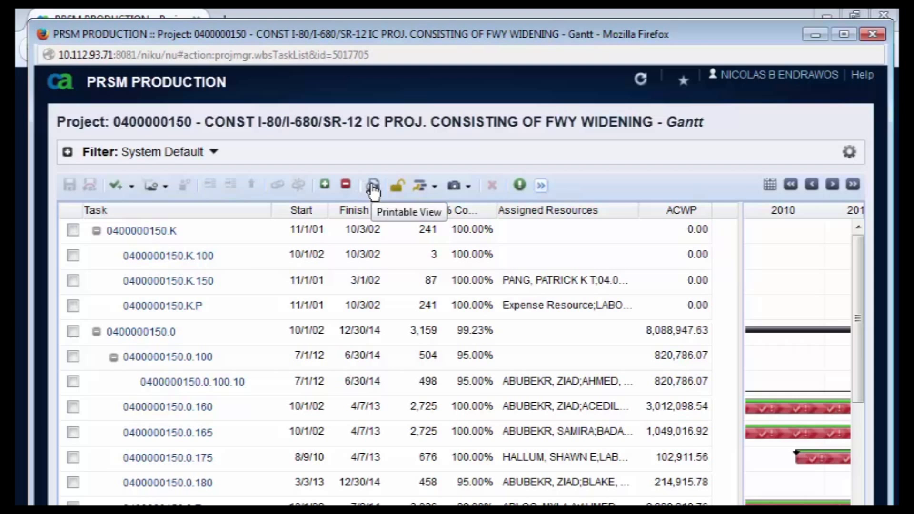
- Switch the Gantt chart beside the task table off and on, leaving only the task table displayed
click(541, 186)
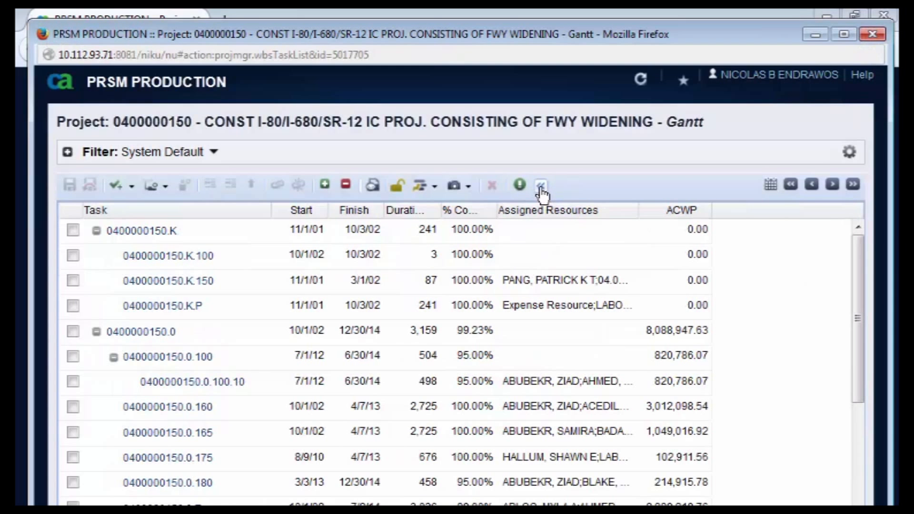
click(541, 186)
click(540, 186)
click(541, 186)
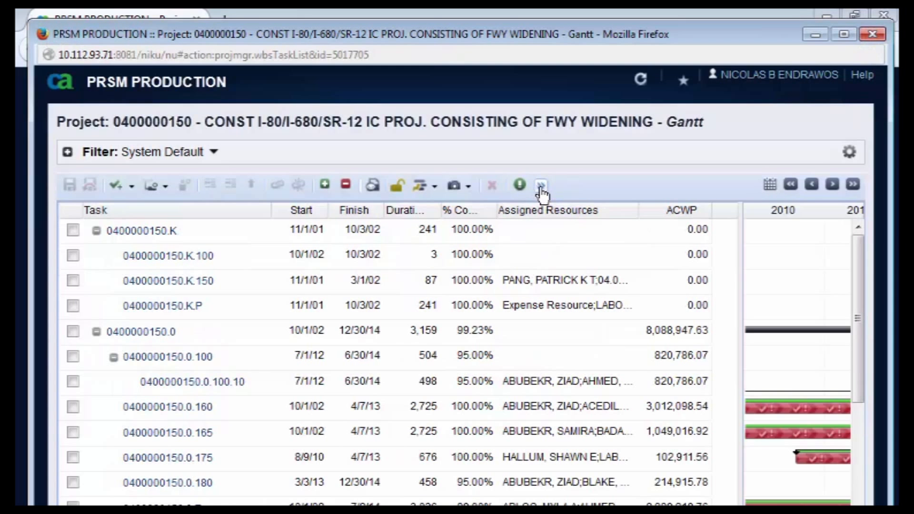
click(541, 187)
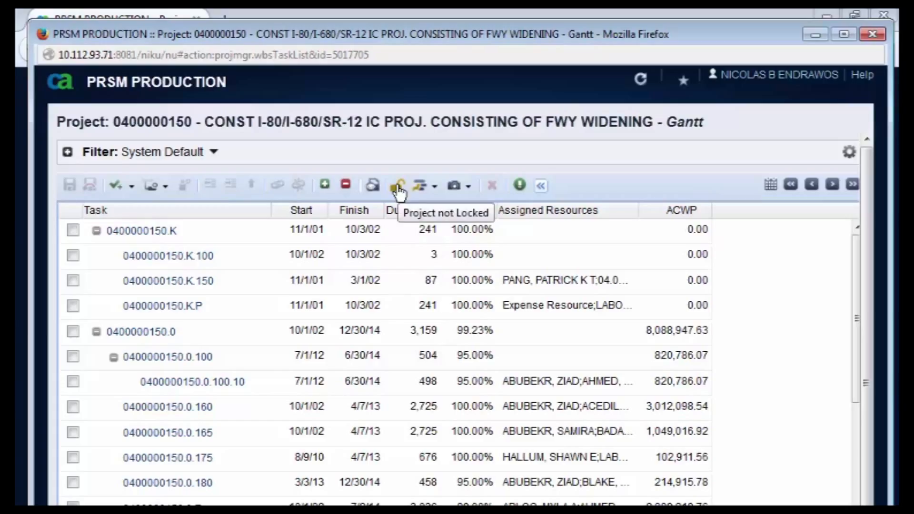
- Leave the Gantt window to examine the project task list's general actions, and open the Gantt view's configuration options
click(871, 36)
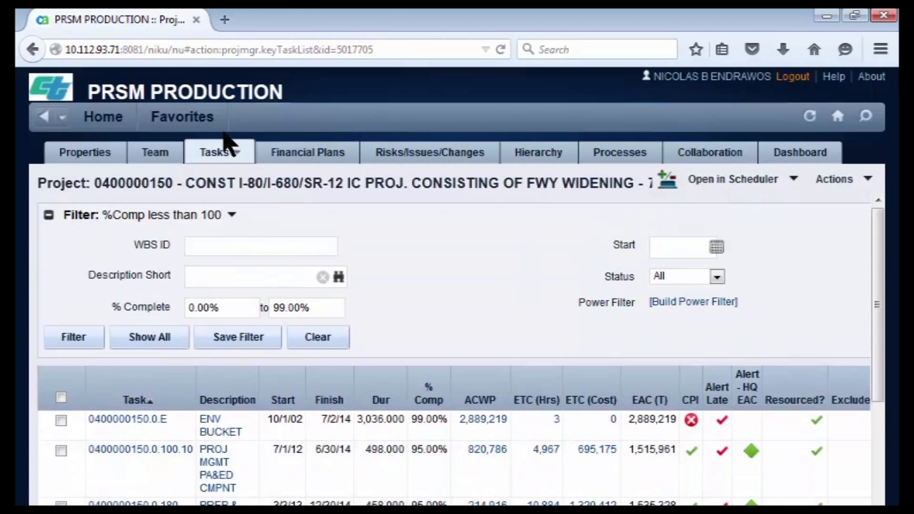
click(867, 185)
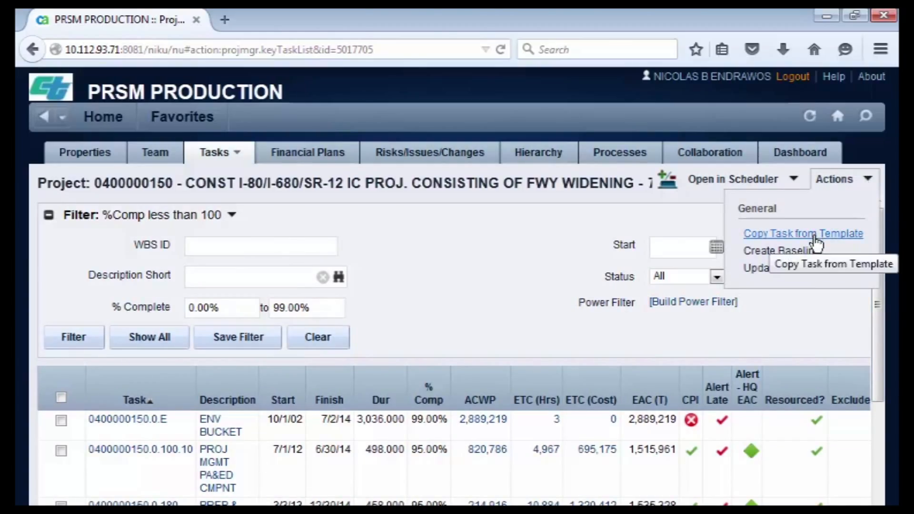
click(815, 243)
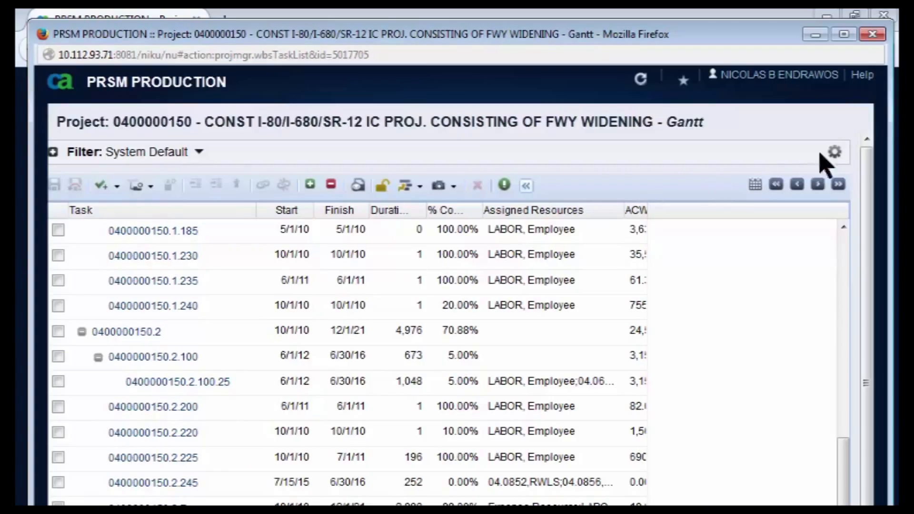
click(834, 154)
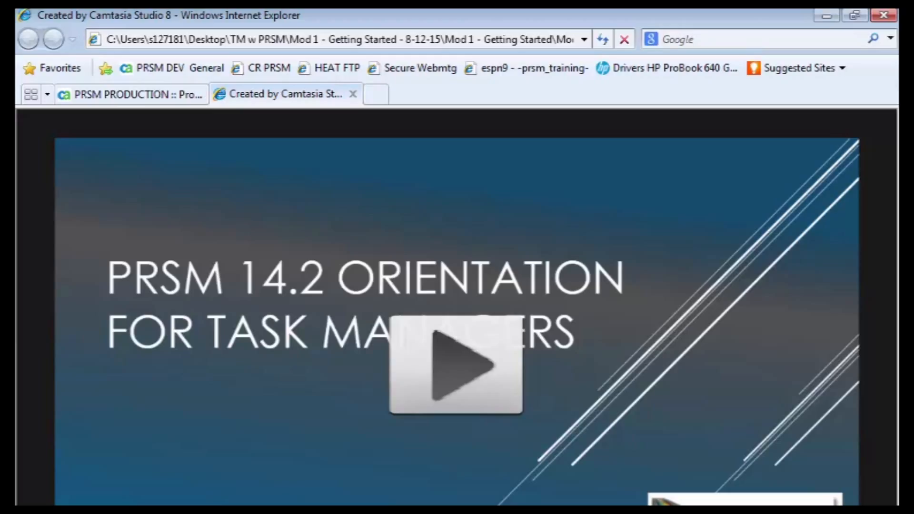
- In Internet Explorer, play the PRSM 14.2 Orientation for Task Managers video and view its Home and Favorites navigation options
click(451, 381)
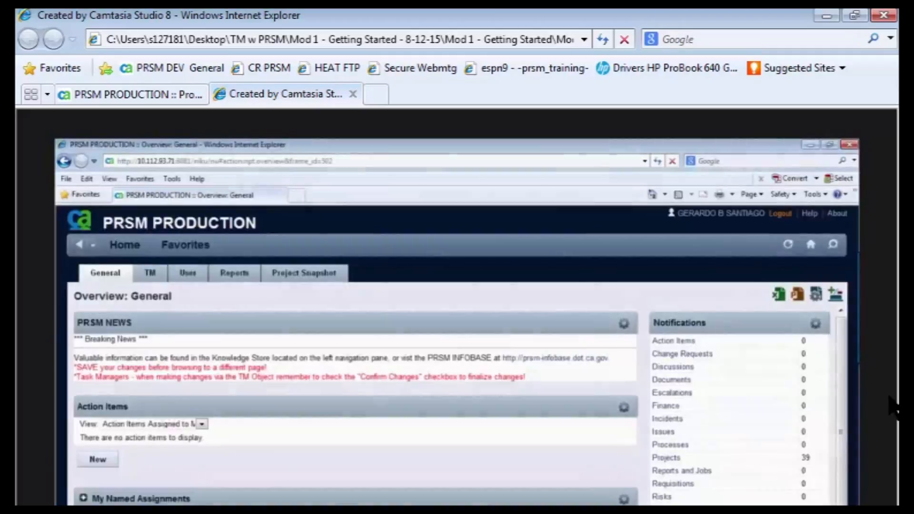
mouse_move(616, 449)
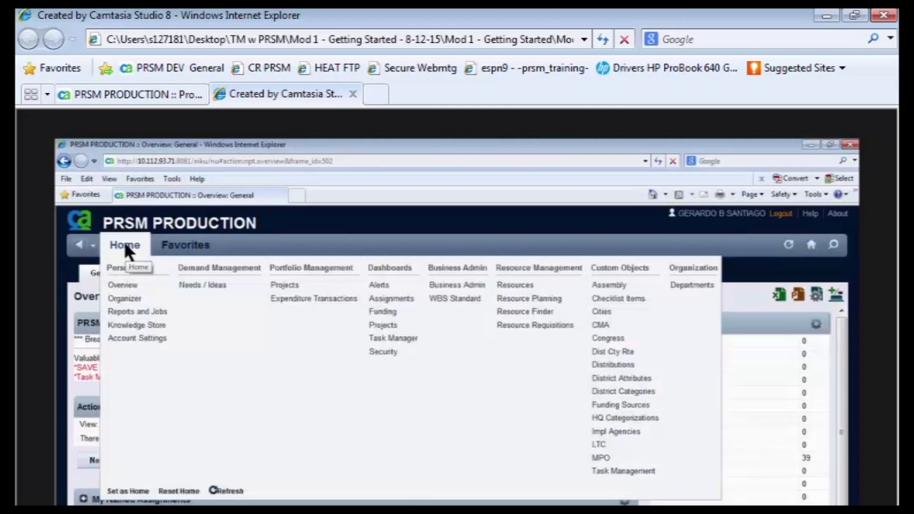
mouse_move(175, 240)
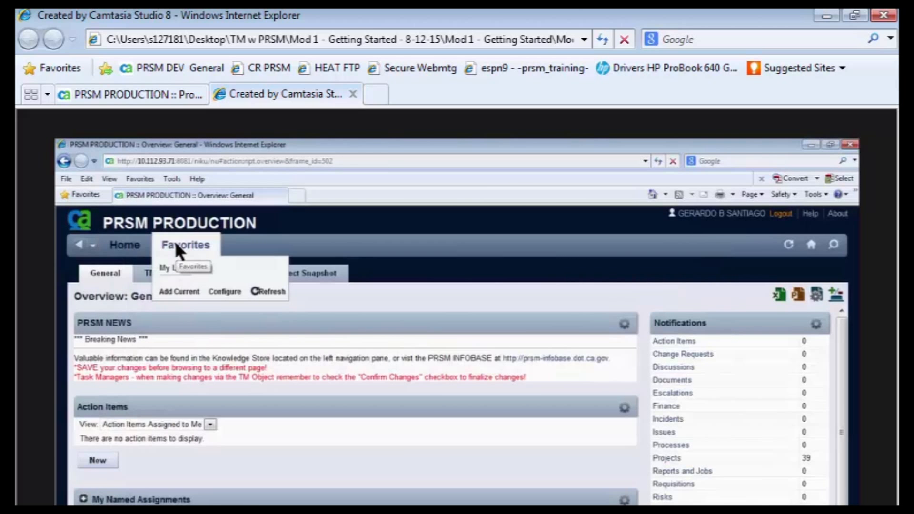